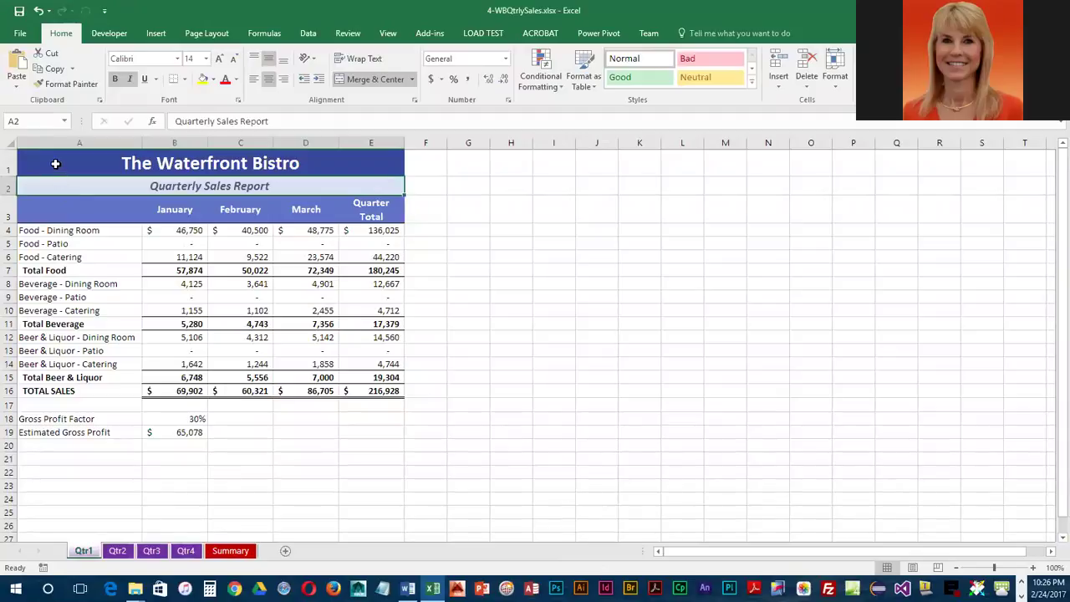
Copy the row labels in A4:A19 from the Qtr1 sheet to cell A4 of the Summary sheet, keeping source column widths.
left_click(63, 230)
left_click_drag(65, 228, 73, 433)
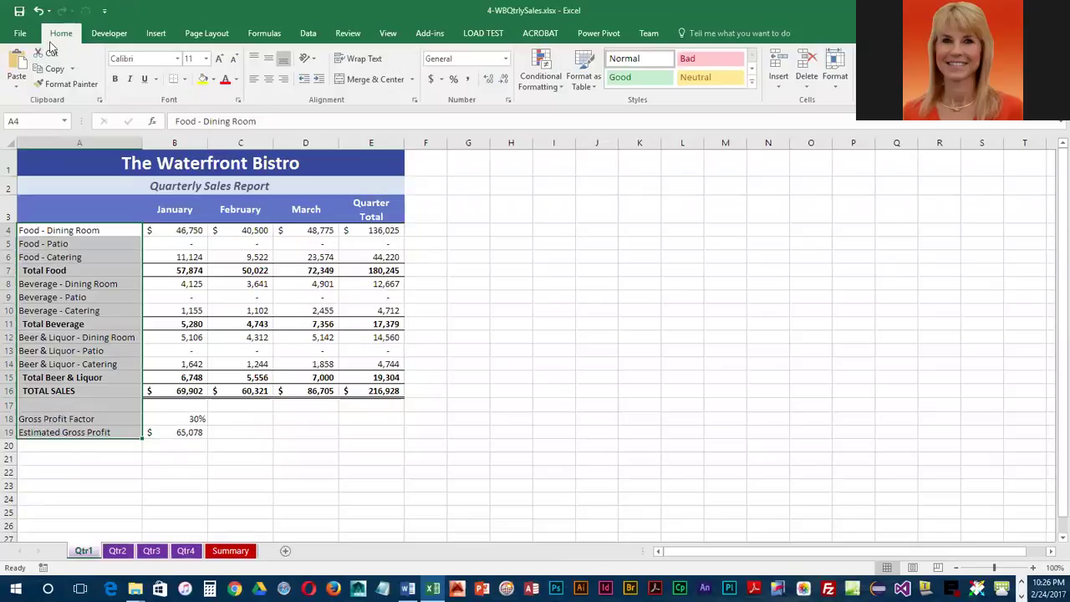
left_click(52, 70)
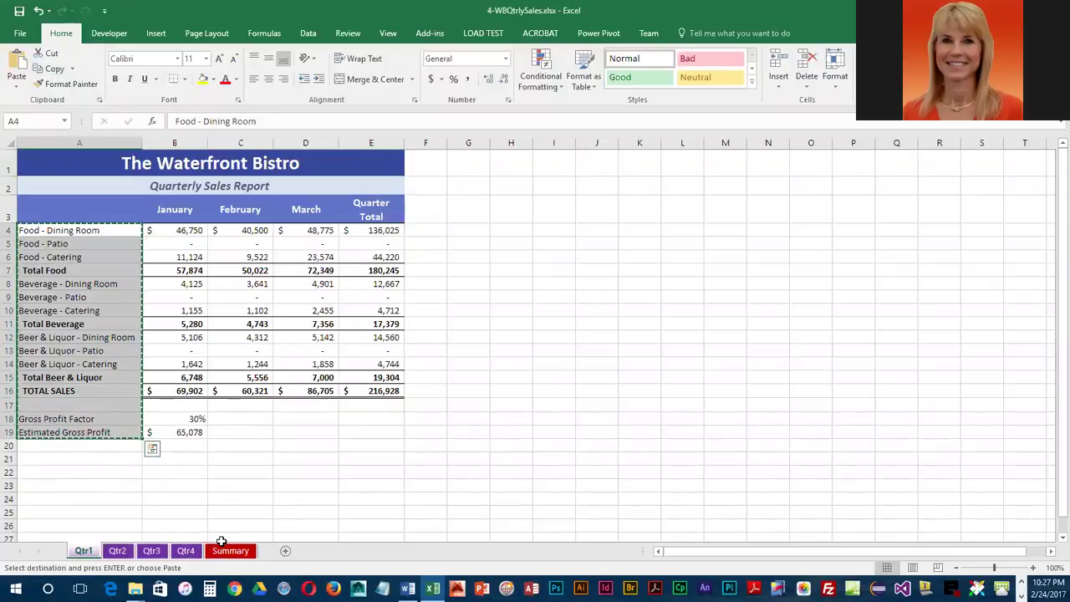
left_click(225, 550)
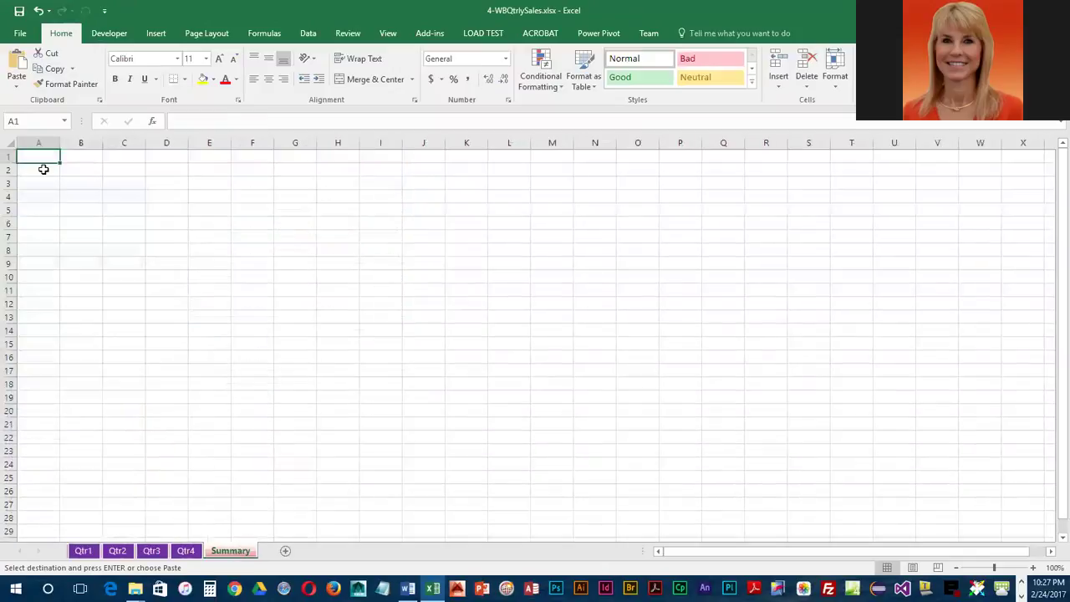
left_click(46, 198)
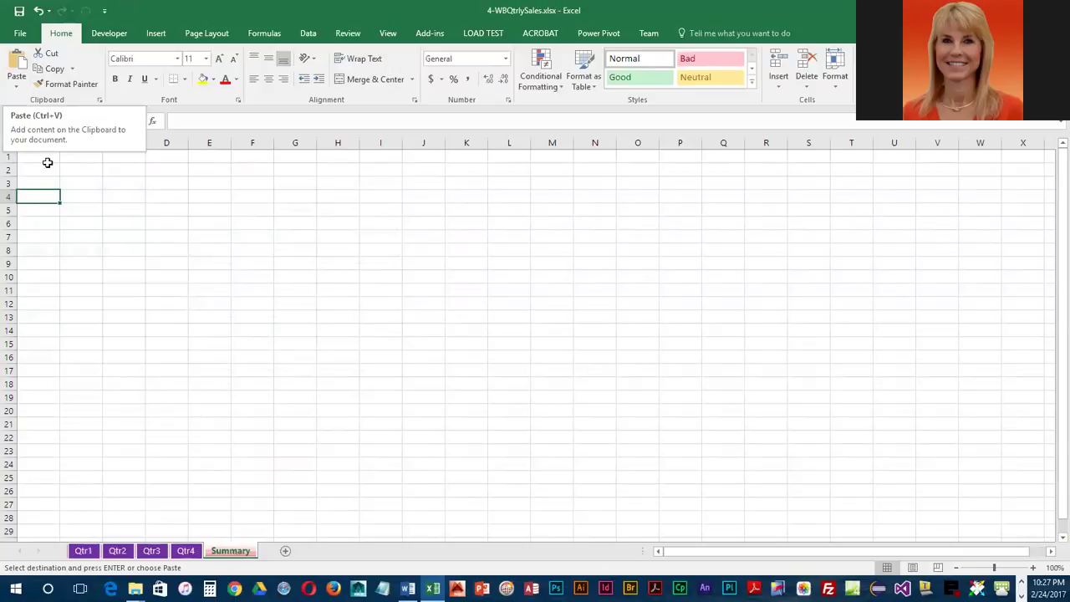
left_click(16, 84)
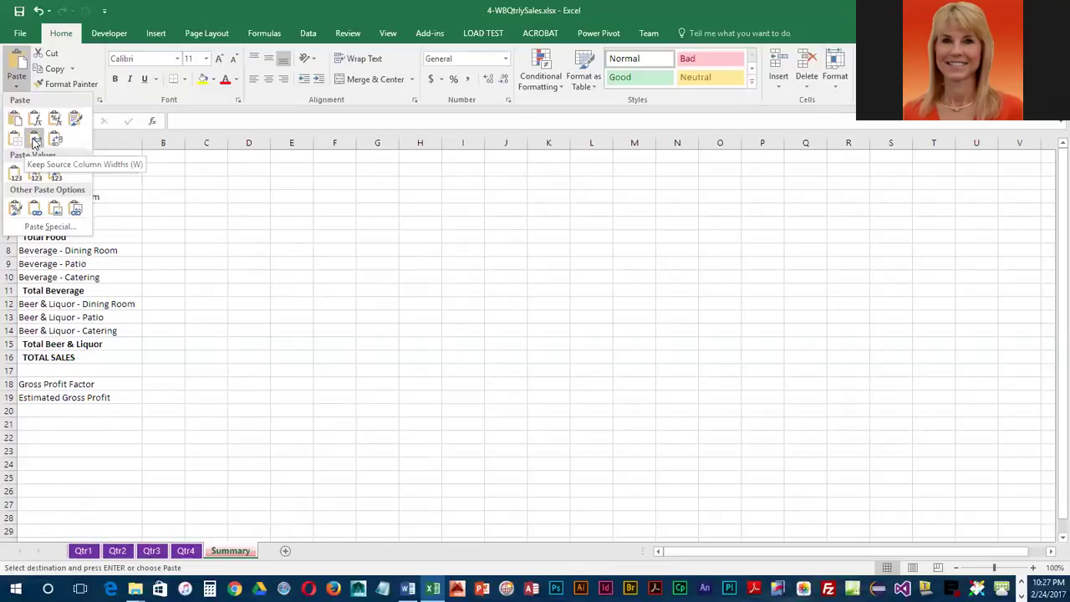
left_click(35, 143)
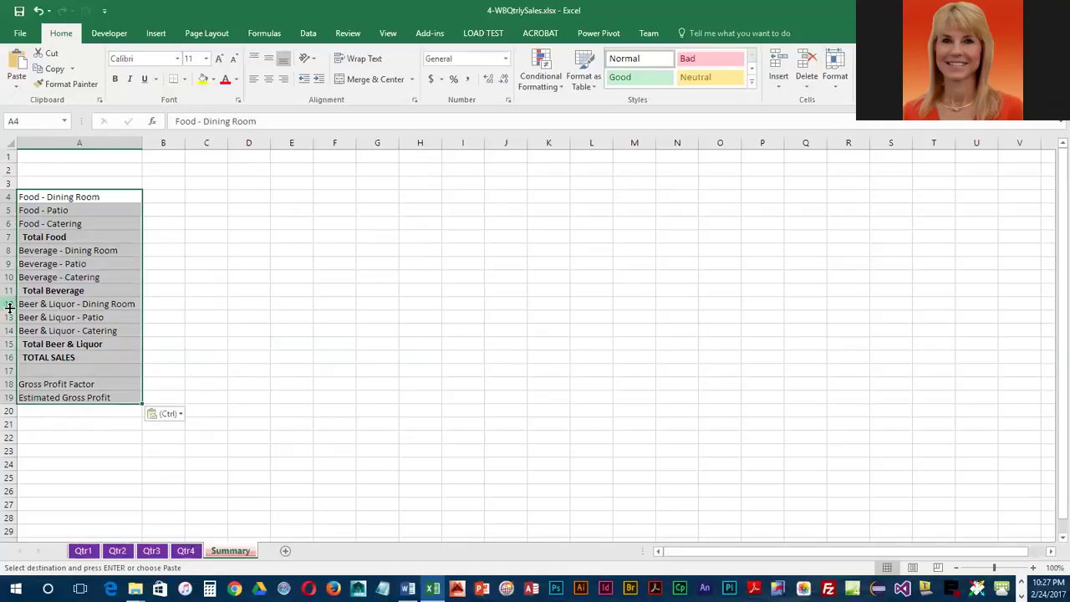
Enter the heading "Total Sales" in cell B3 of the Summary sheet.
left_click(154, 181)
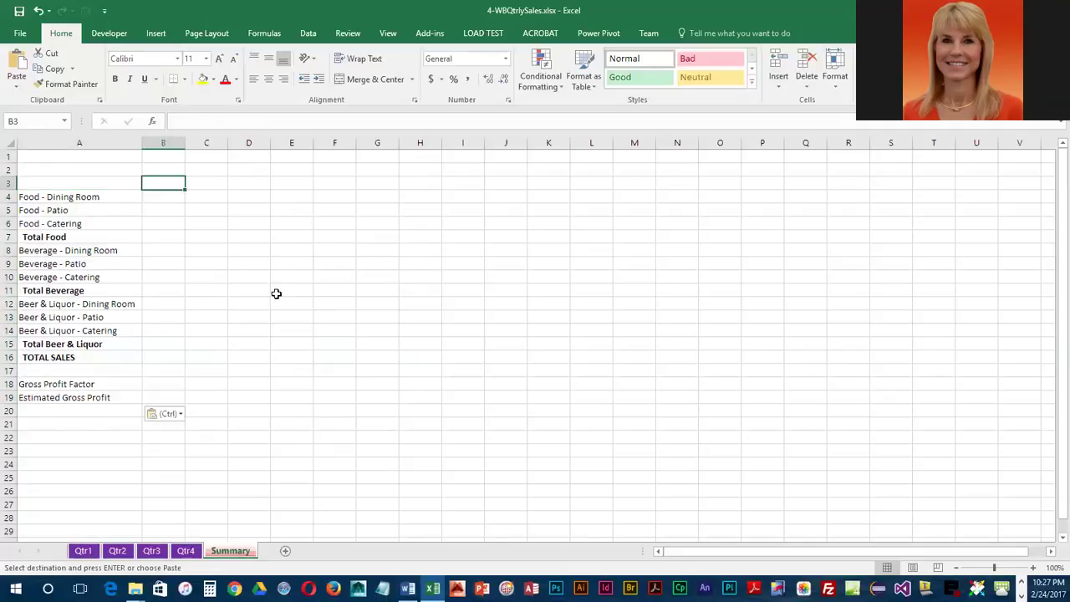
type("Total Sales")
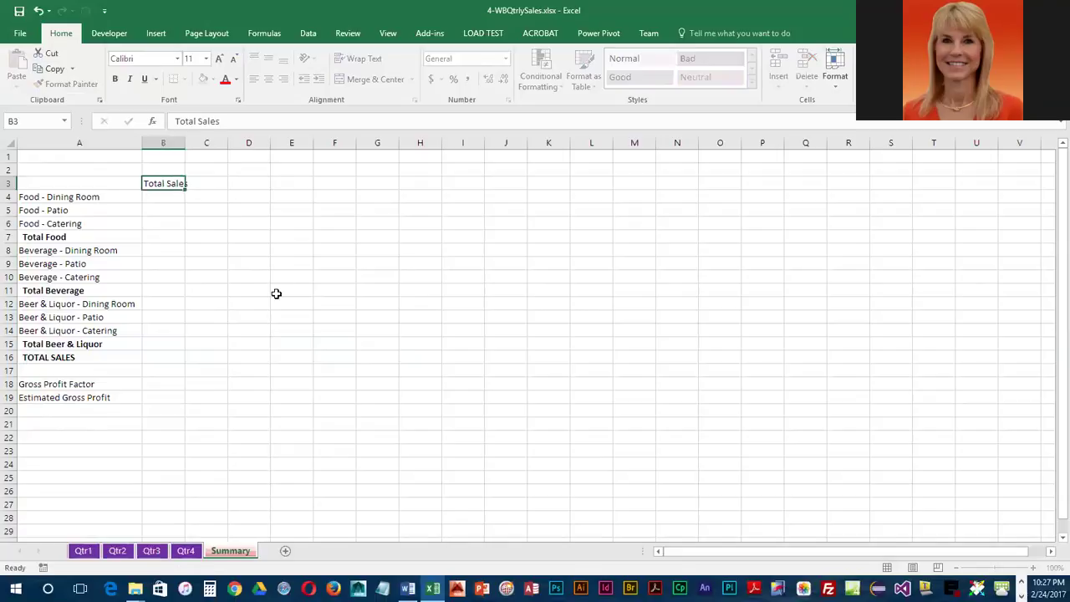
key("Return")
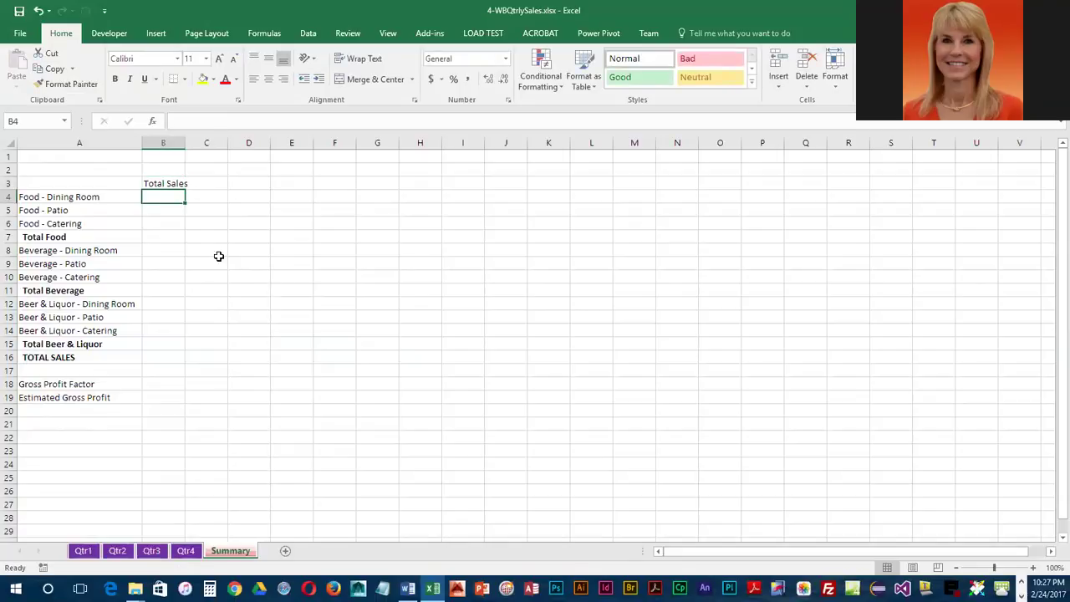
Set the width of column B on the Summary sheet to 12.
left_click_drag(185, 144, 203, 146)
left_click(171, 143)
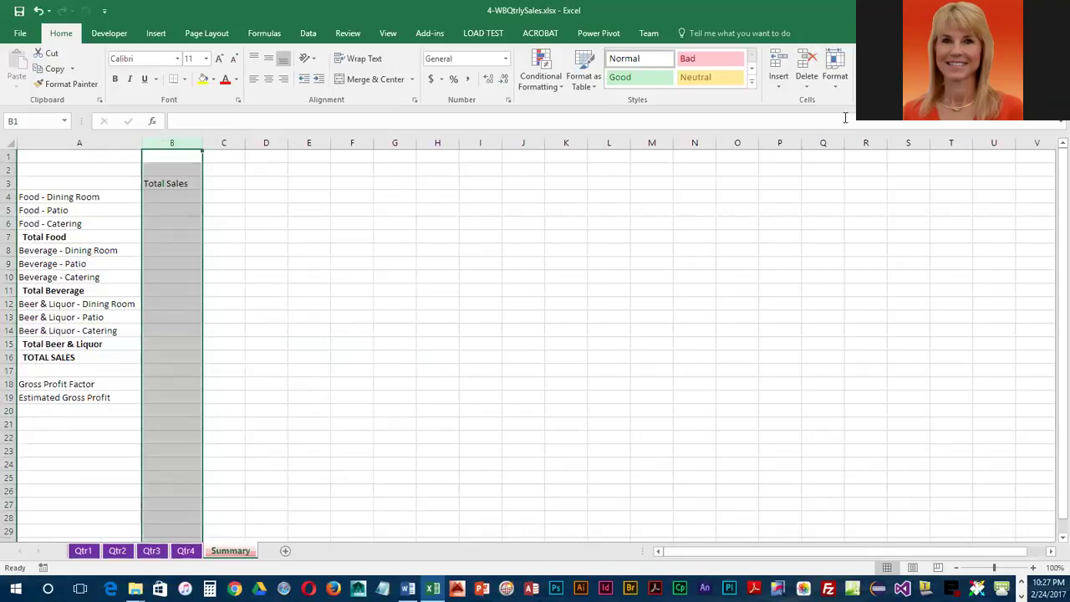
left_click(834, 74)
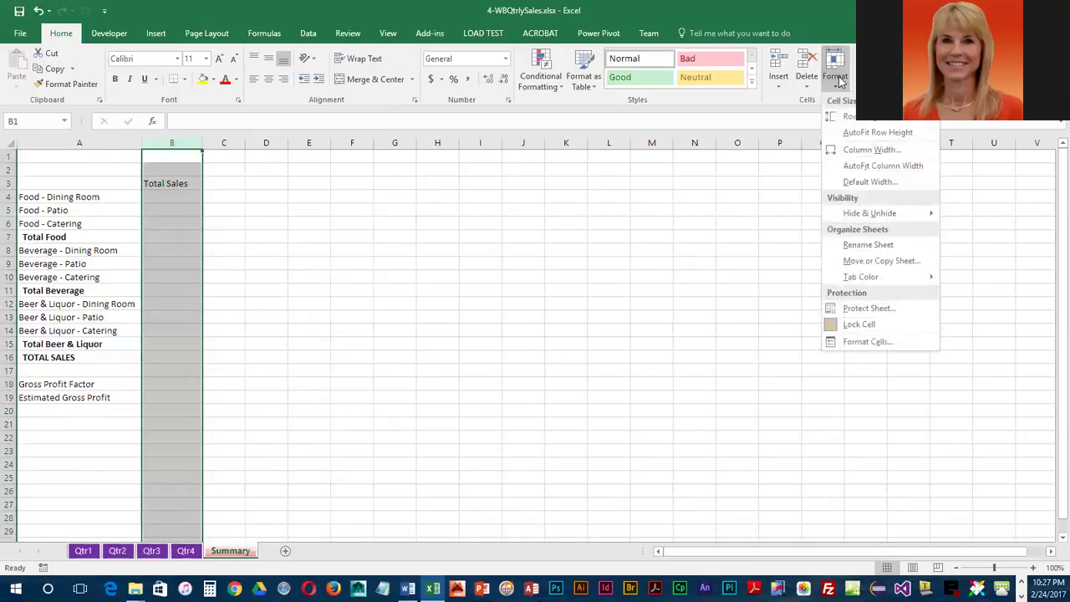
left_click(871, 151)
type("12")
key("Return")
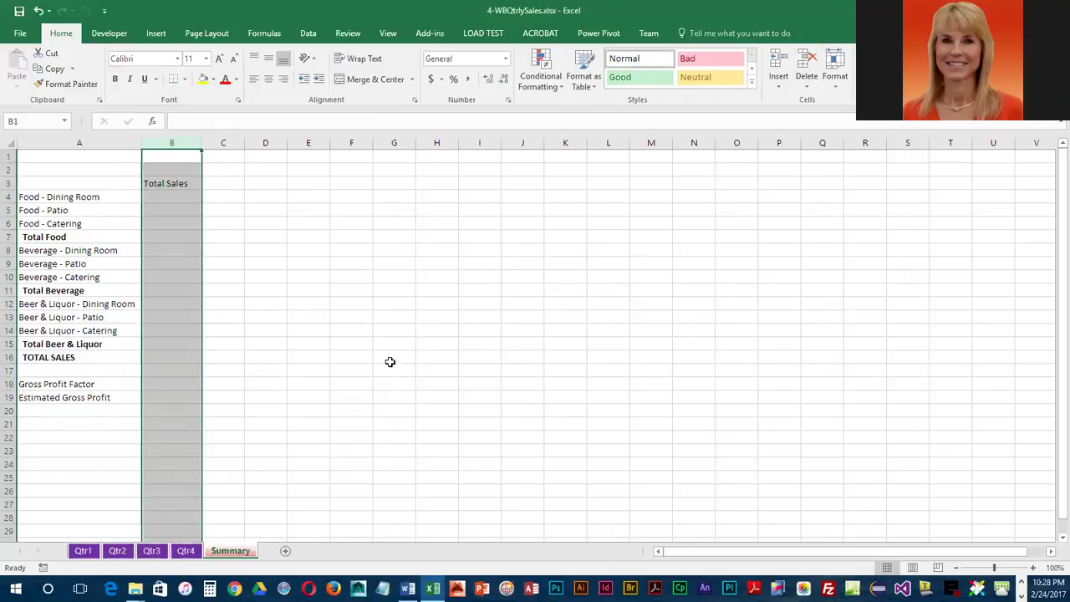
Make the Total Sales heading in B3 bold and center it horizontally.
left_click(178, 183)
left_click(114, 78)
left_click(268, 79)
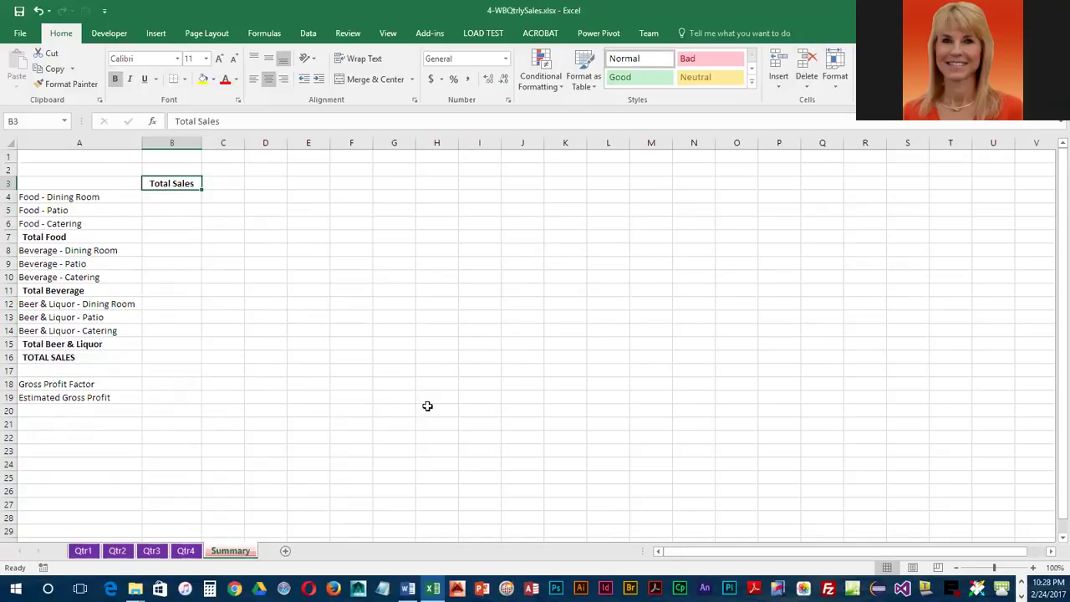
Copy the two merged title rows A1:E2 from the Qtr1 sheet to cell A1 of the Summary sheet.
left_click(79, 550)
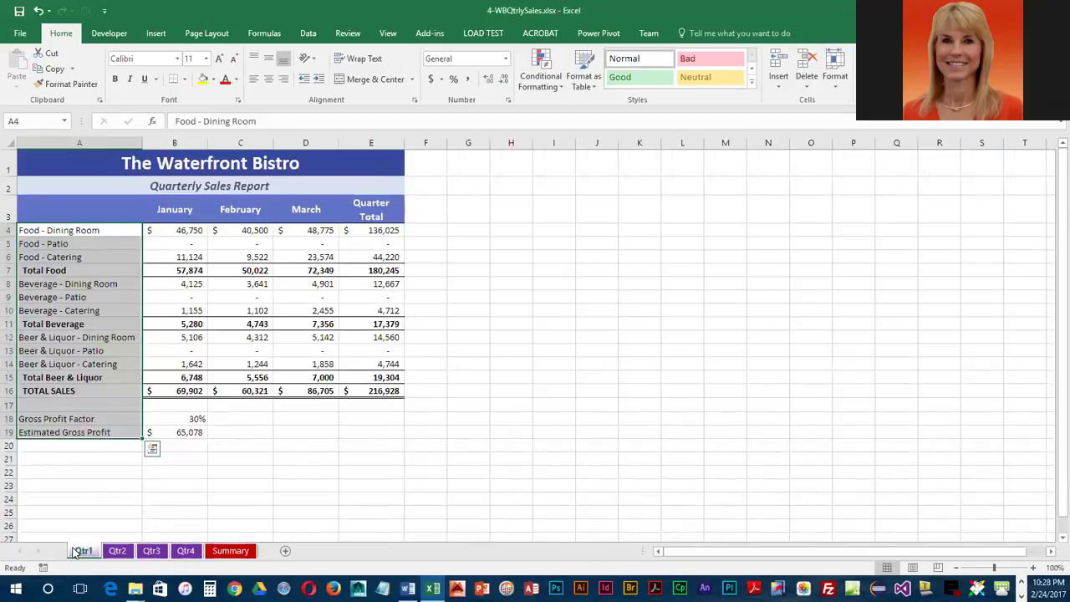
left_click(215, 167)
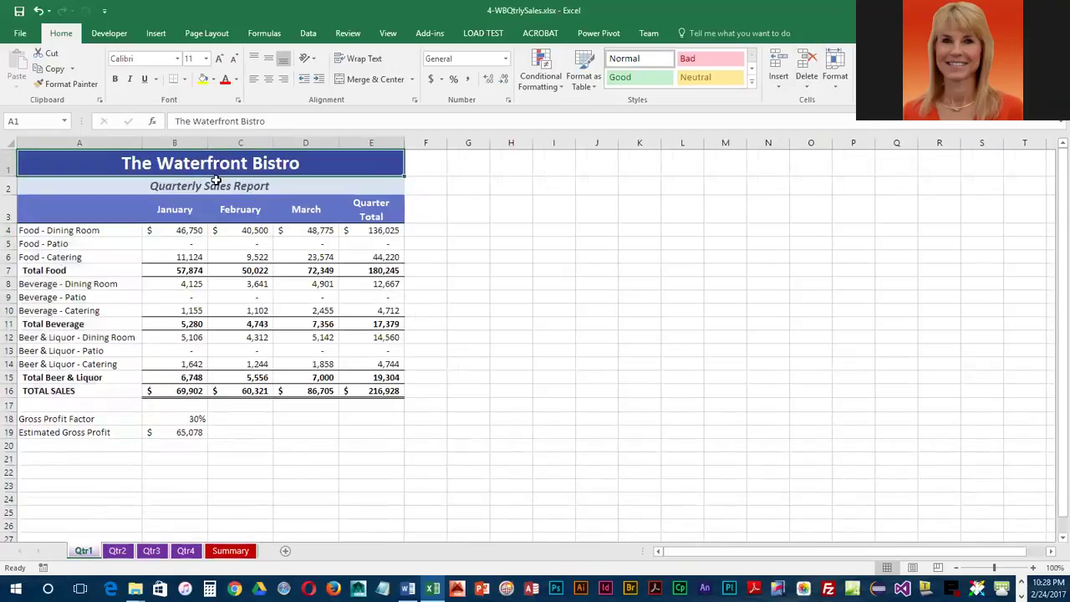
left_click_drag(215, 181, 215, 184)
left_click(53, 70)
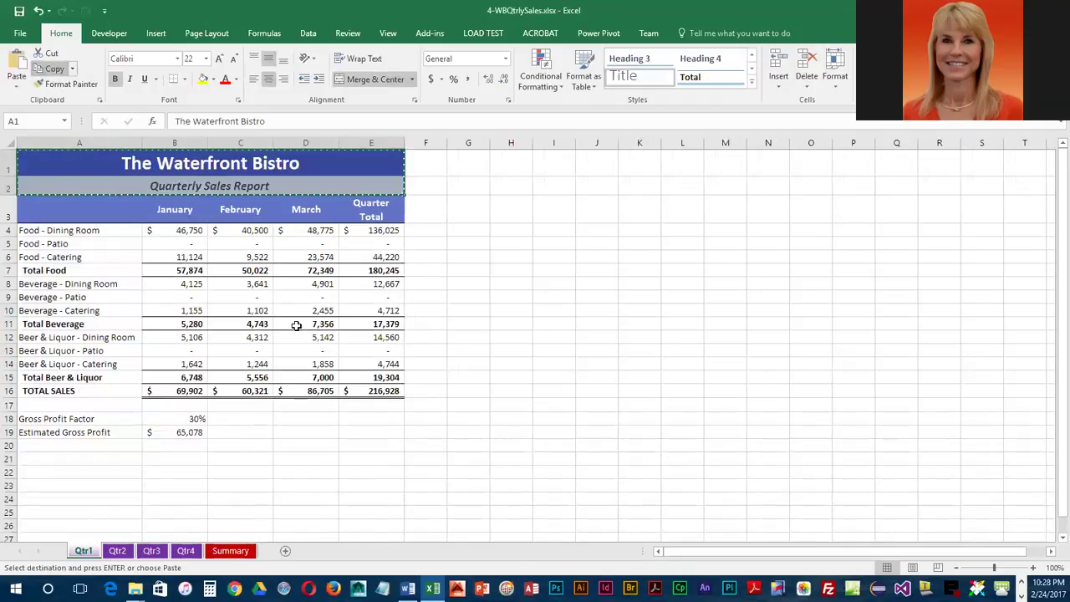
left_click(231, 550)
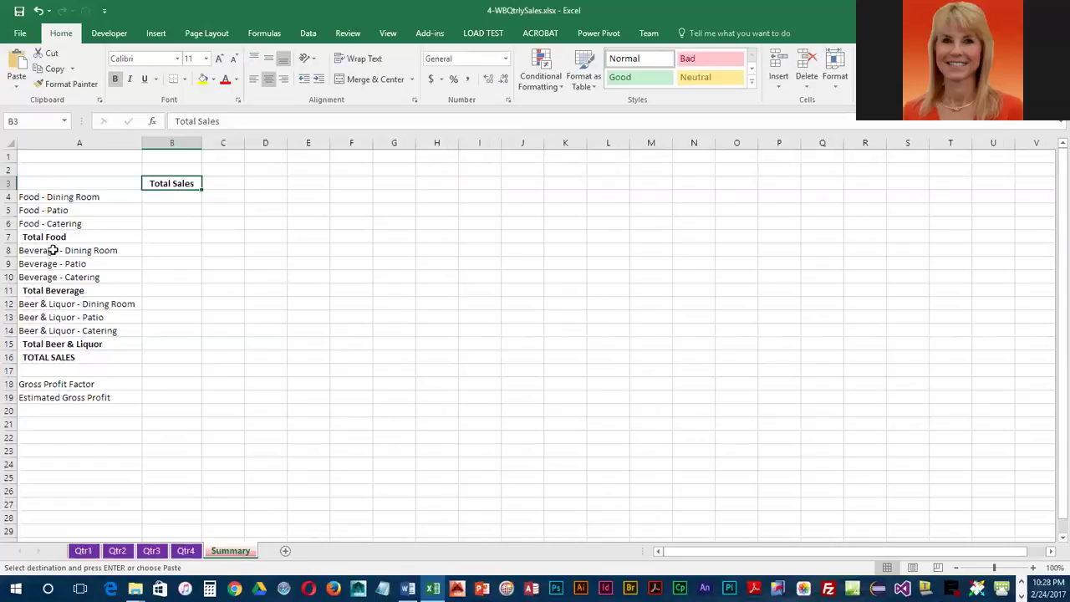
left_click(64, 157)
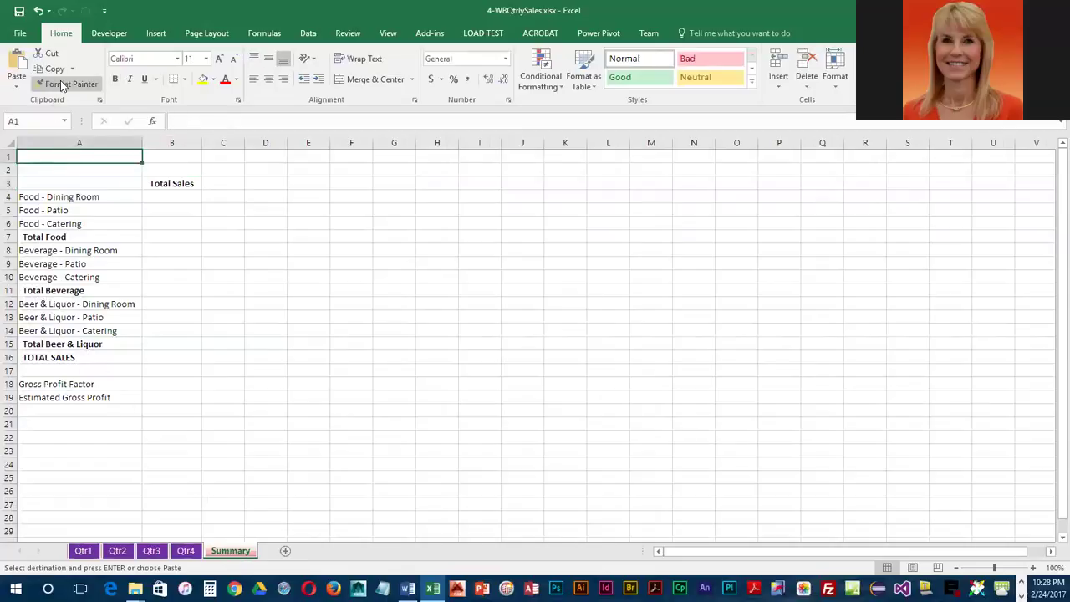
left_click(17, 67)
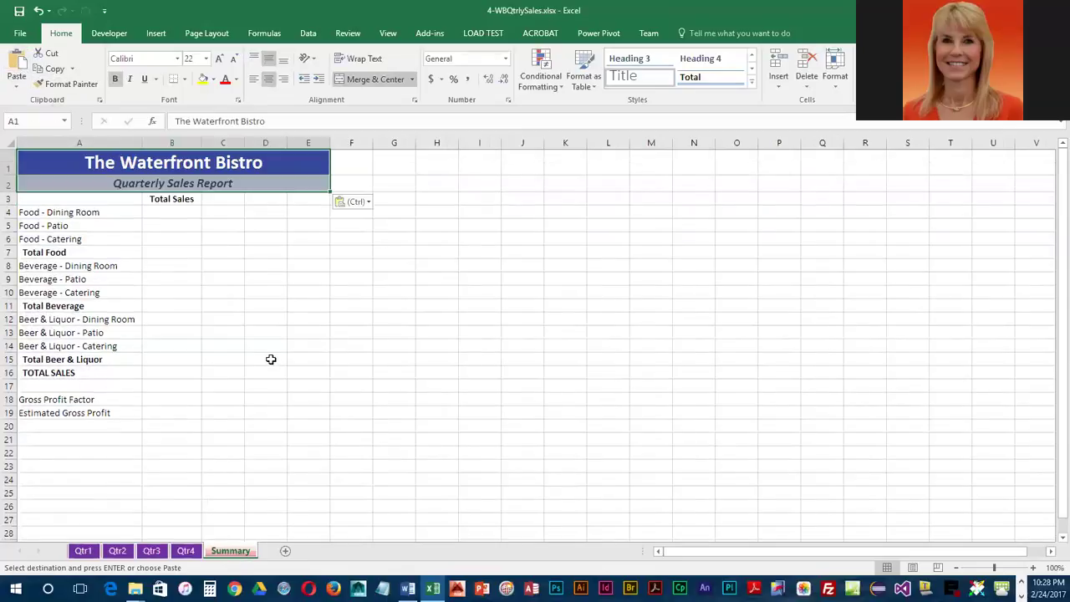
Replace the subtitle in row 2 of the Summary sheet with "Sales Summary" and save the workbook.
left_click(139, 183)
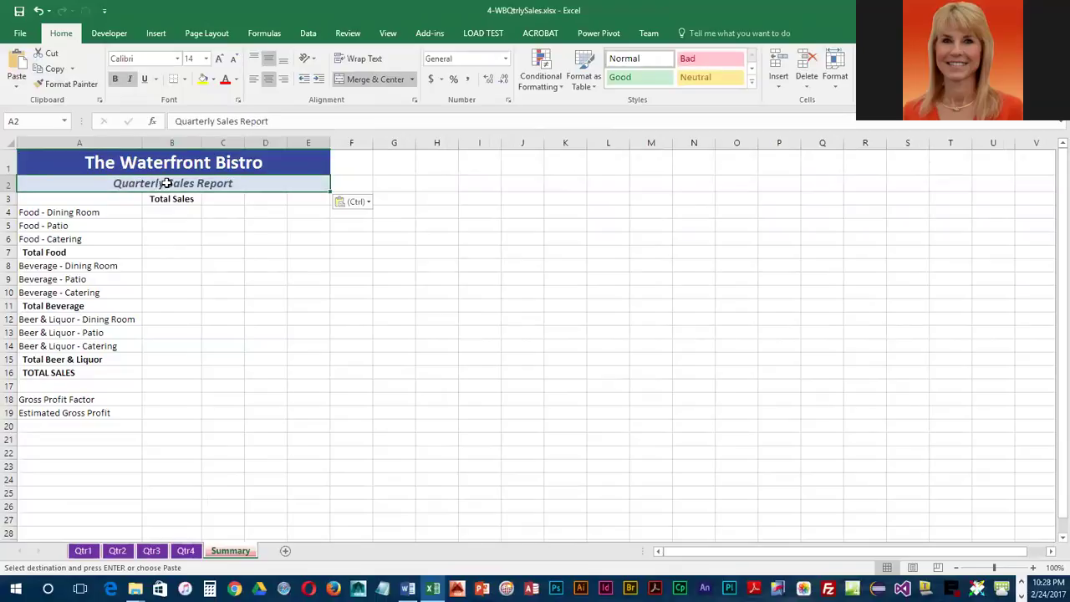
type("Sales Summary")
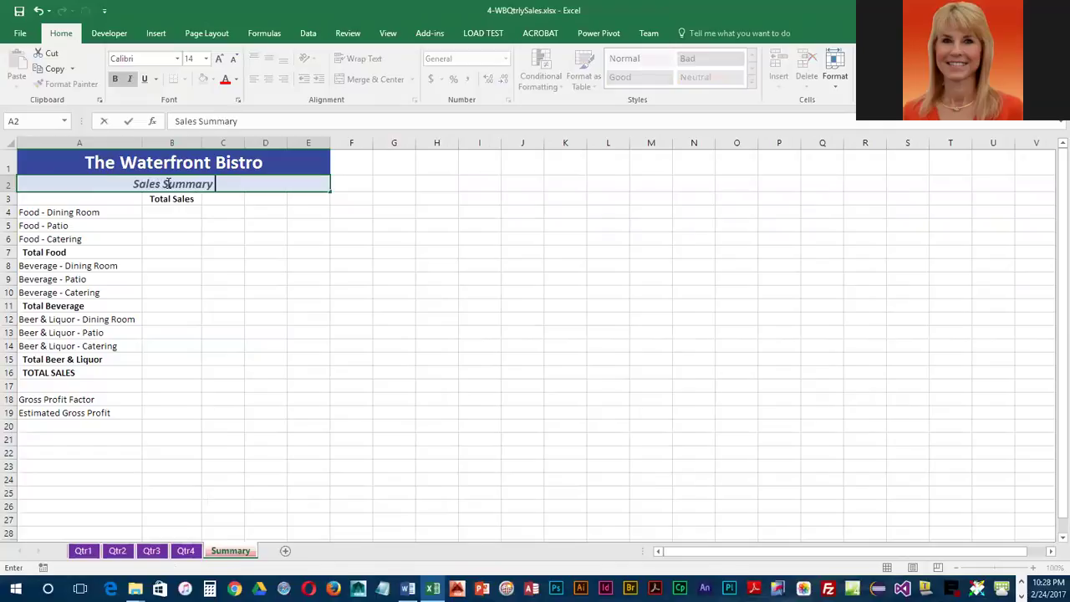
key("Return")
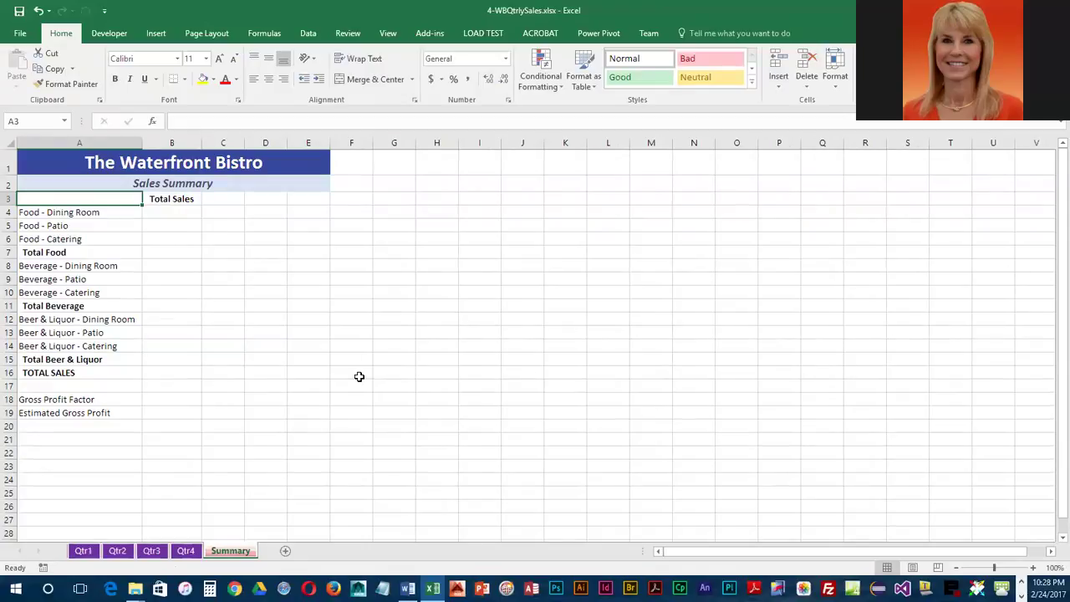
left_click(18, 11)
In Summary cell B4, enter a 3-D SUM formula adding cell E4 across the Qtr1 through Qtr4 sheets.
left_click(176, 209)
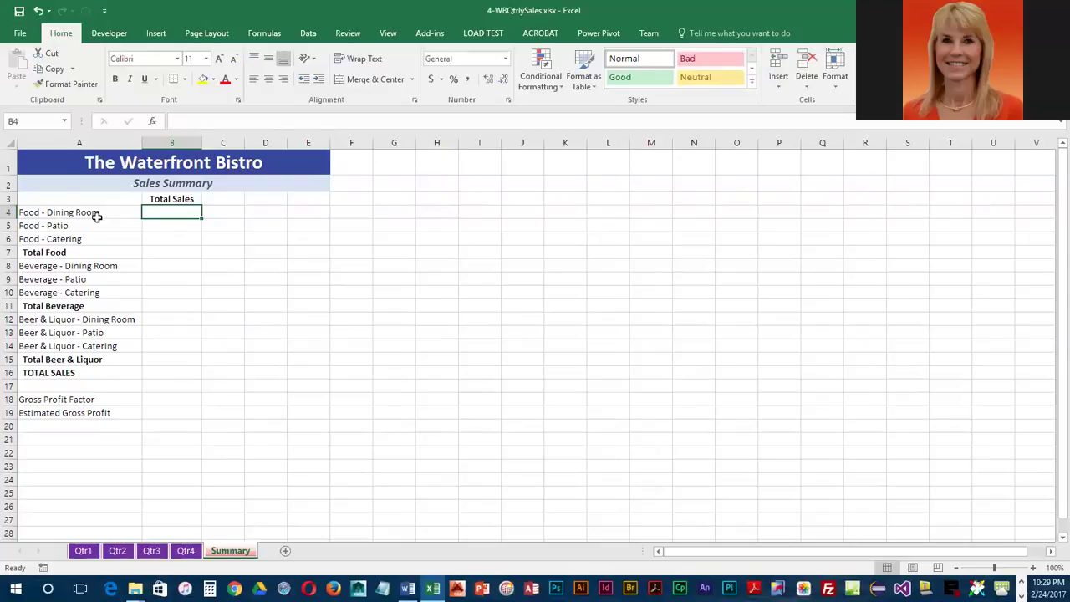
left_click(86, 552)
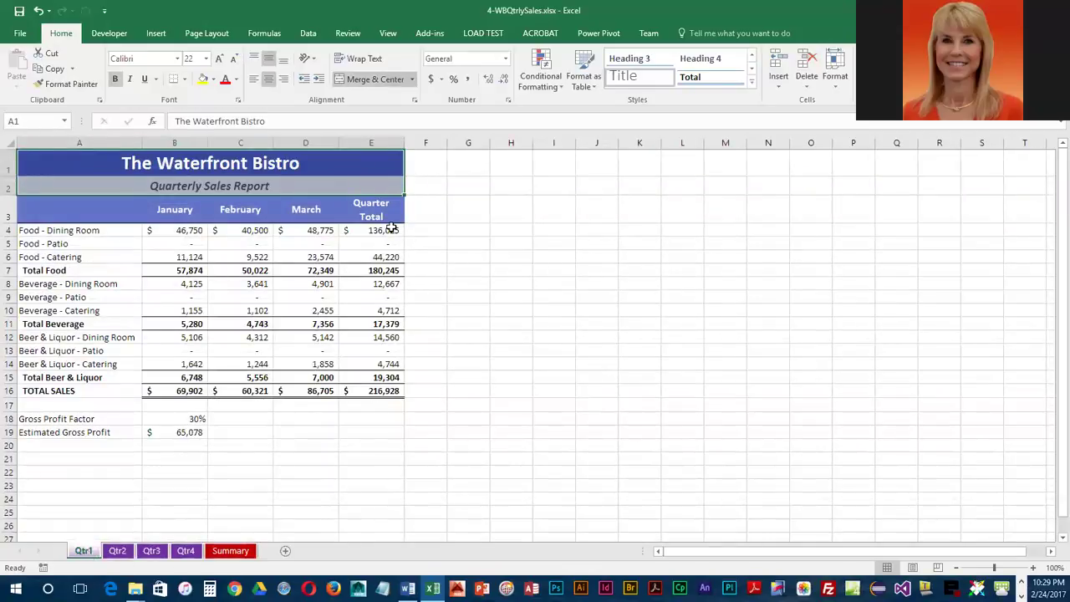
left_click(117, 551)
left_click(152, 553)
left_click(186, 555)
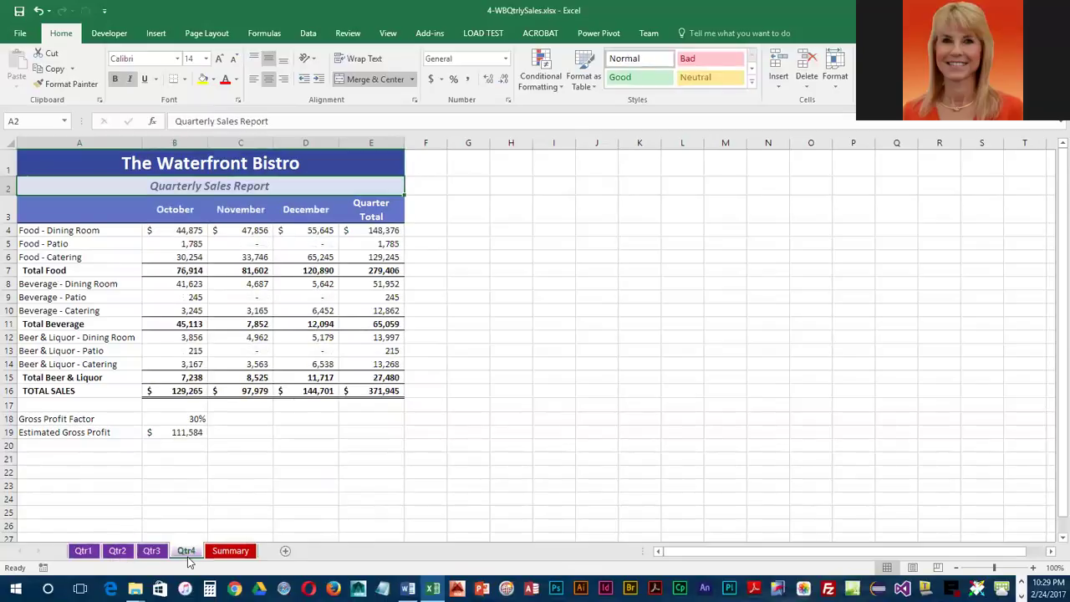
left_click(231, 552)
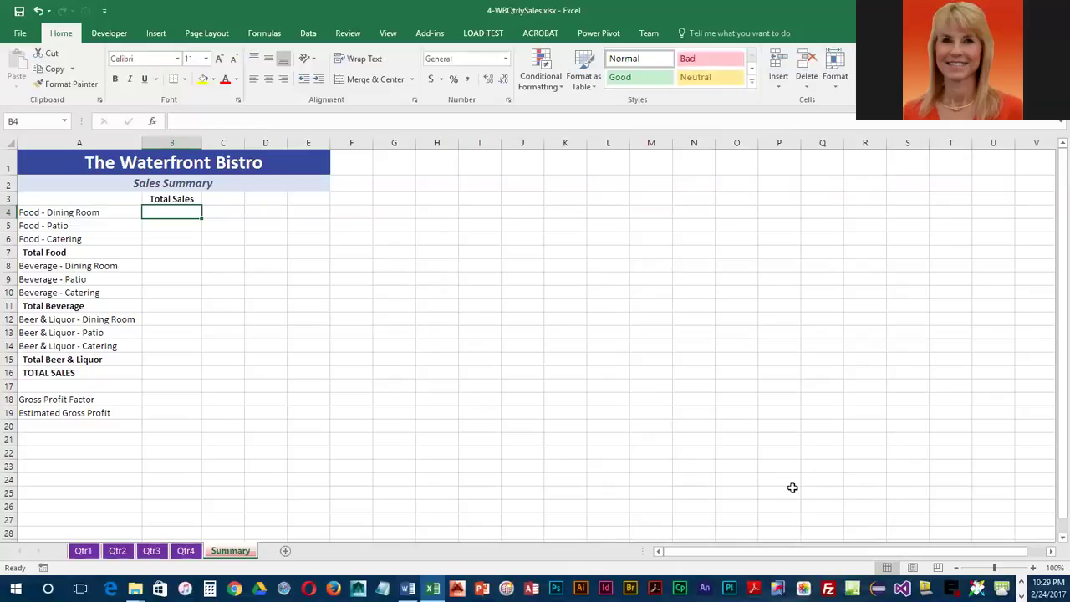
type("=sum(")
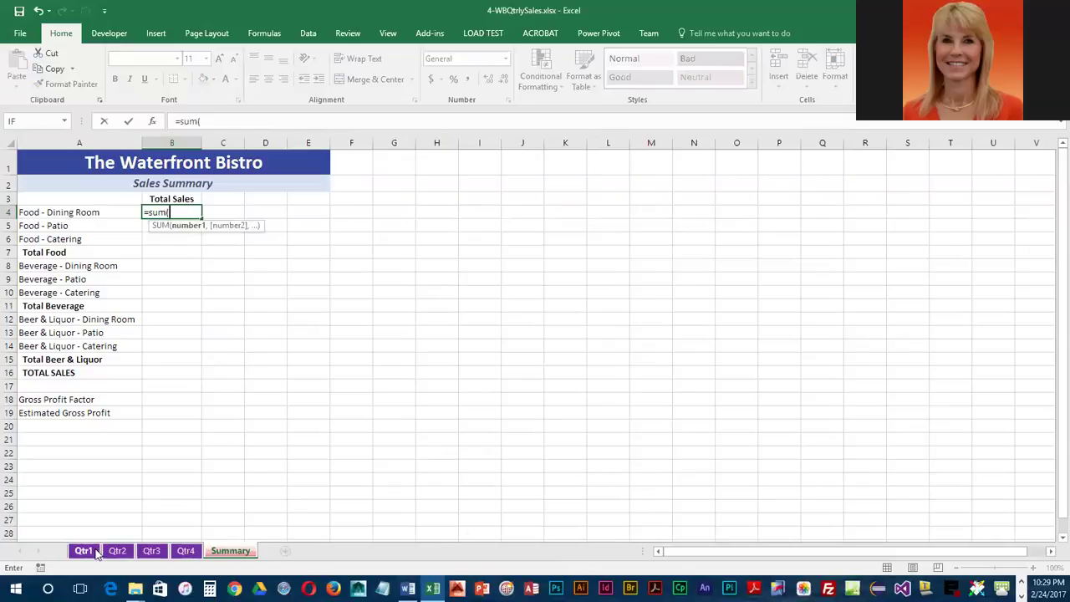
left_click(94, 553)
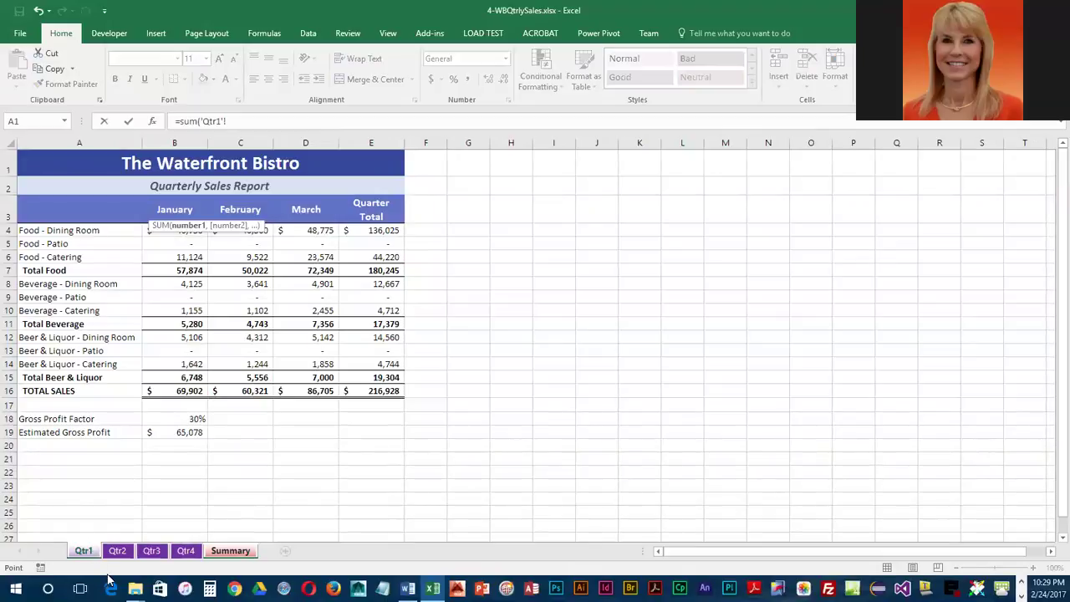
left_click(188, 551, "shift")
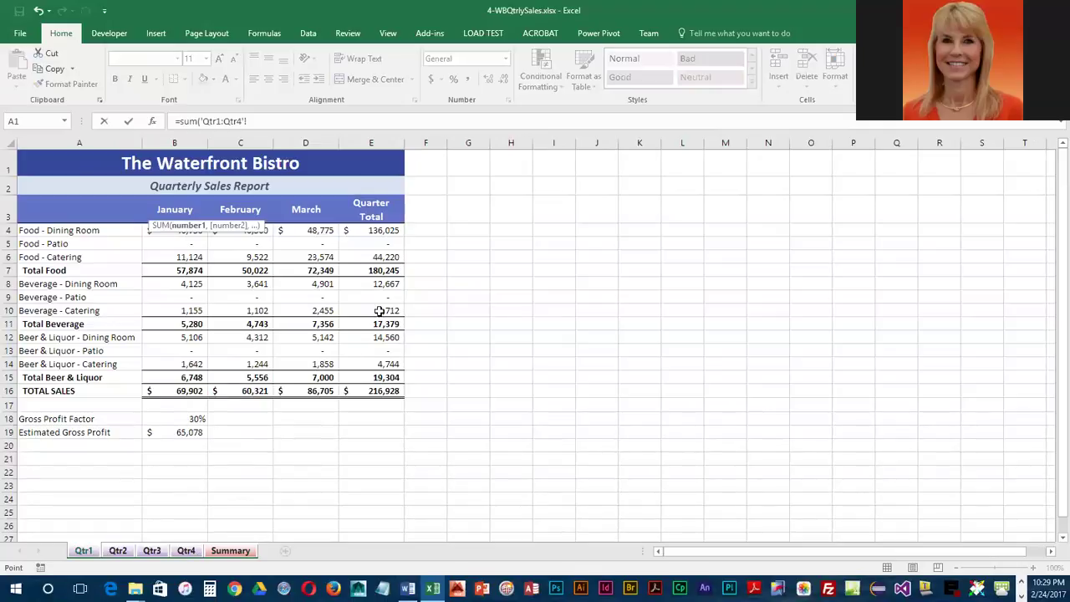
left_click(384, 230)
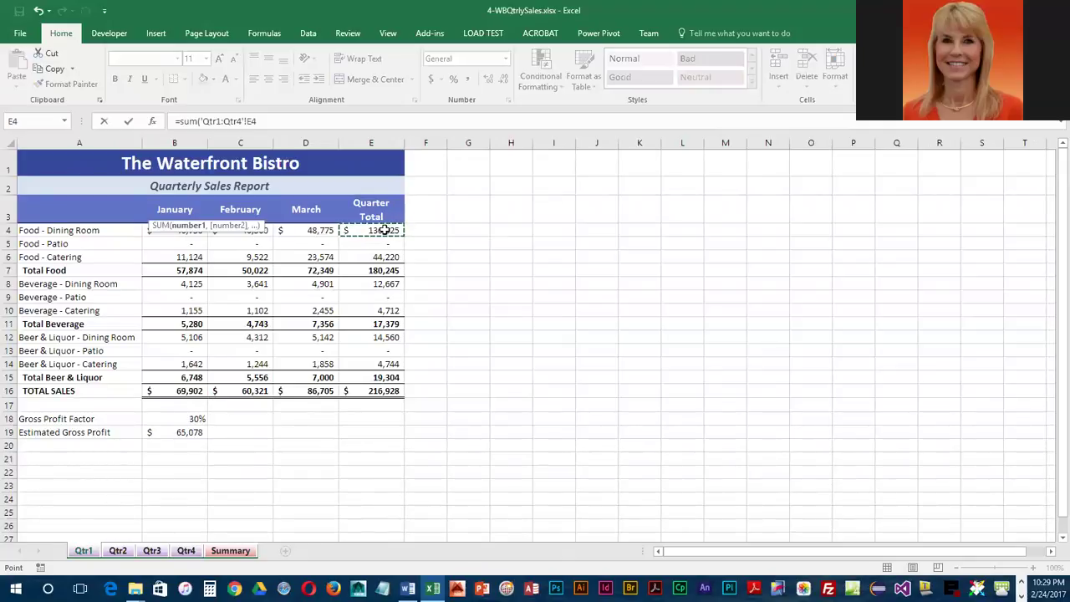
key("Return")
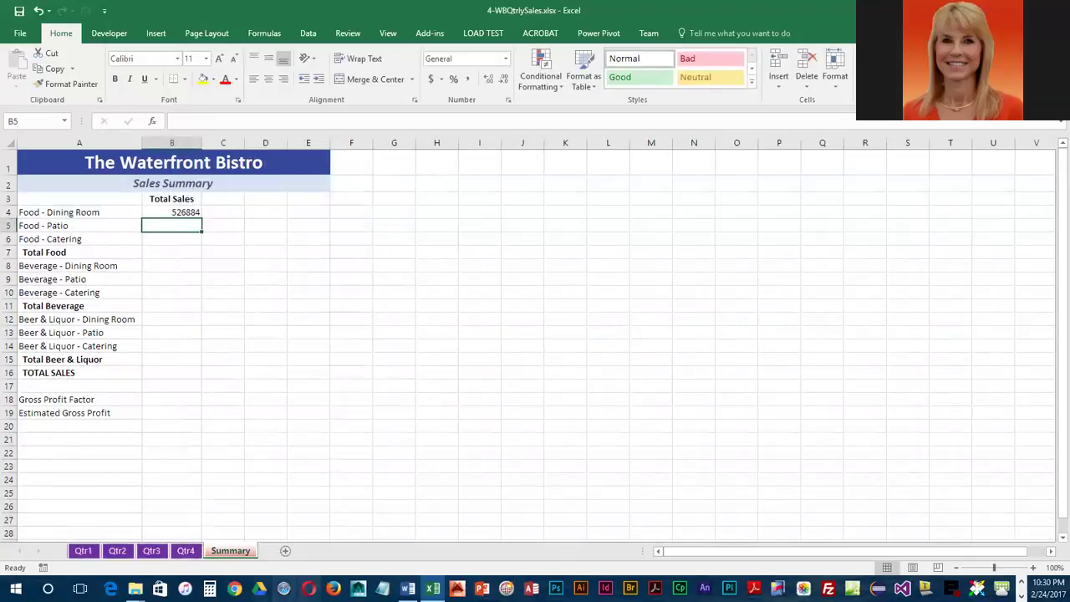
Review the Qtr1 through Qtr4 sheets and inspect the formula in cell B4 of the Summary sheet.
left_click(89, 551)
left_click(117, 551)
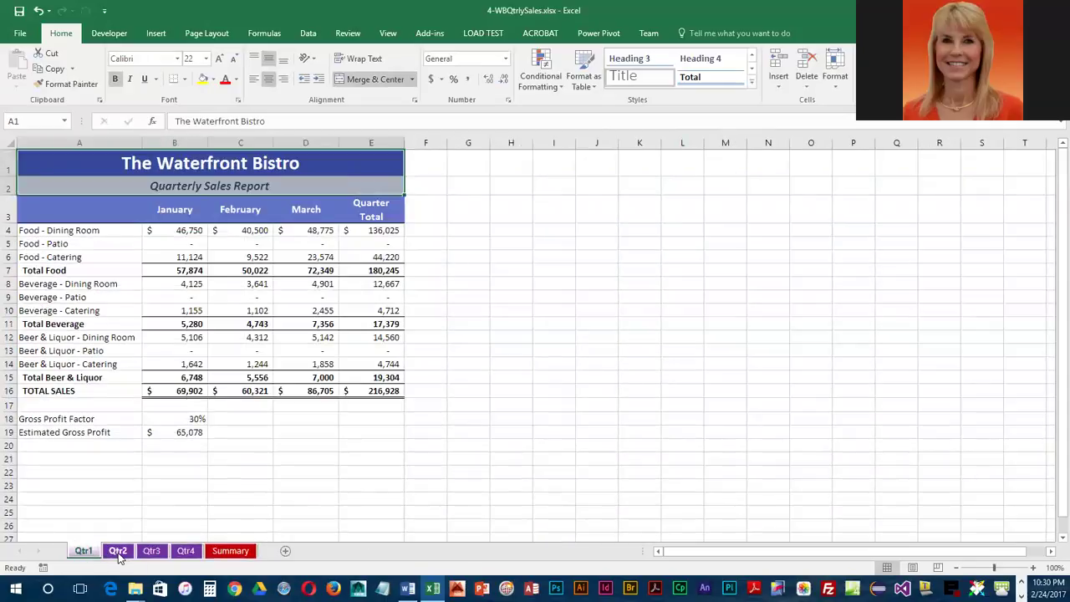
left_click(151, 551)
left_click(187, 552)
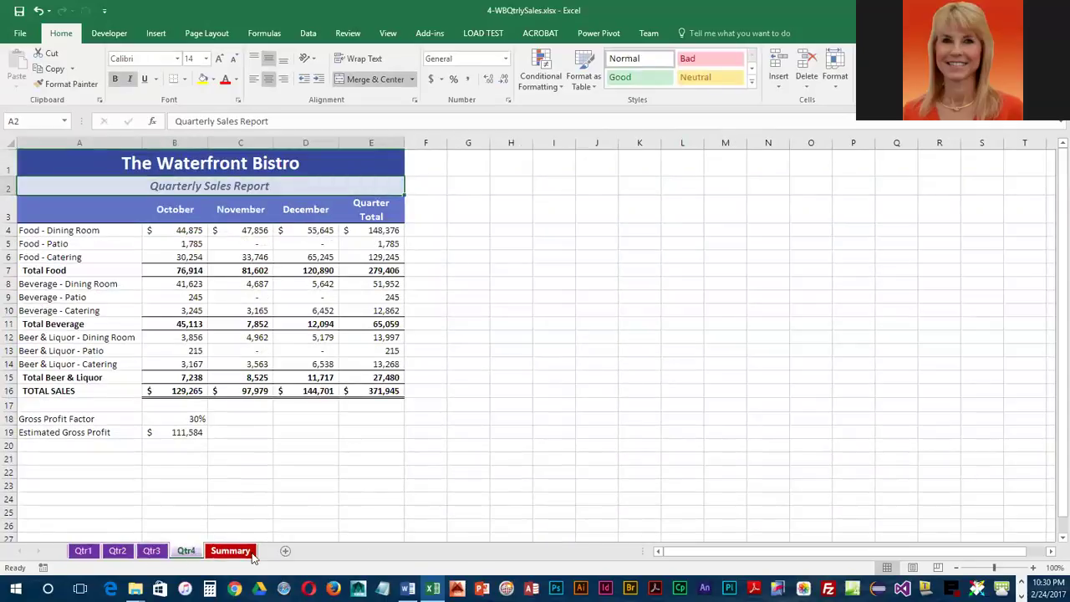
left_click(230, 550)
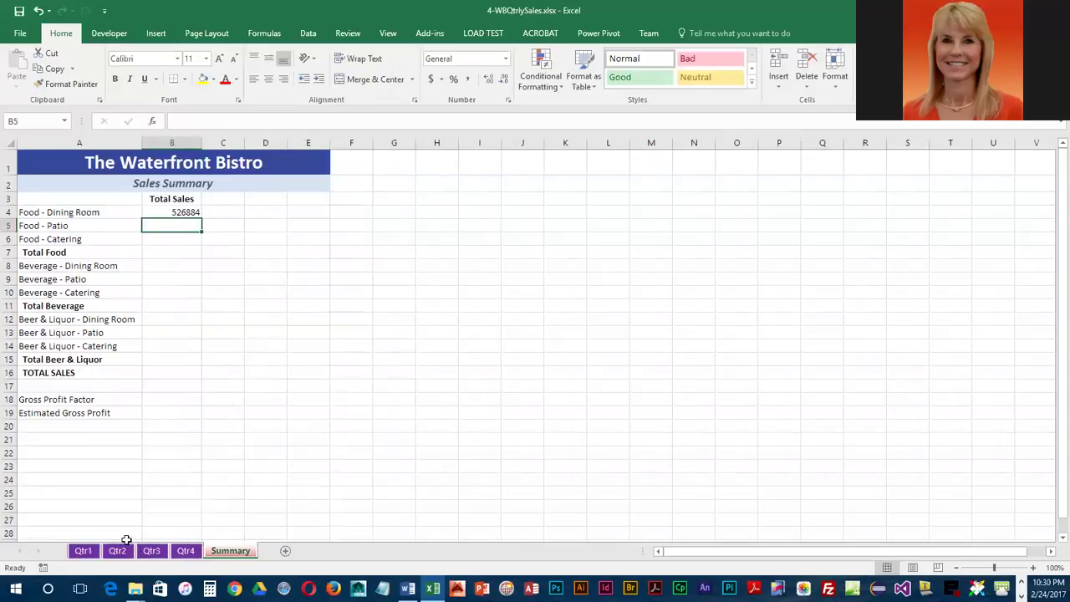
left_click(191, 212)
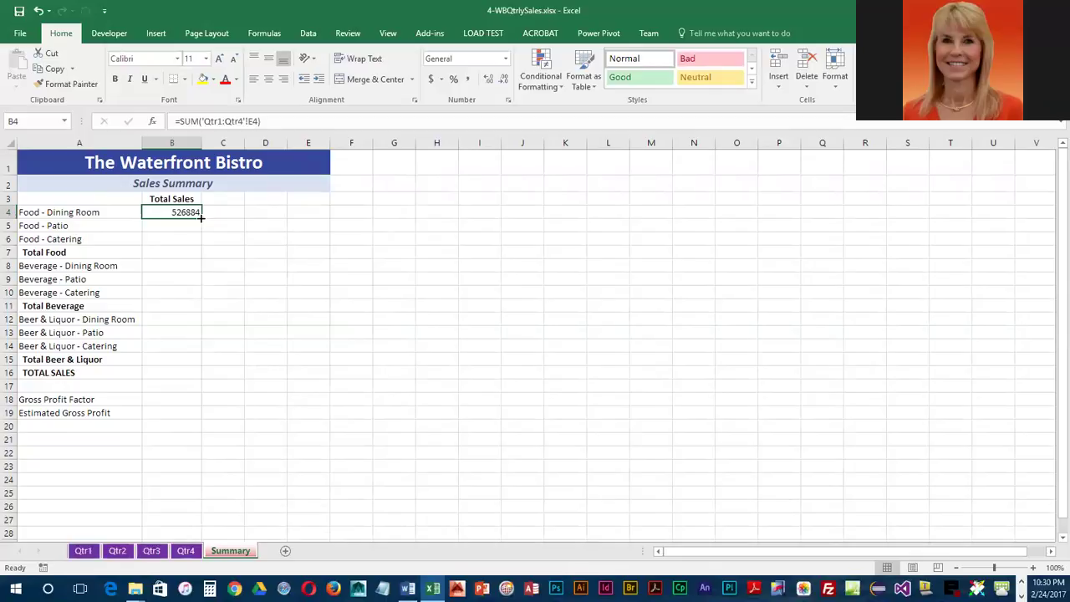
Fill the 3-D SUM formula from Summary cell B4 down through B16 and check the TOTAL SALES formula against cell E16 of the Qtr4 sheet.
left_click_drag(201, 217, 209, 377)
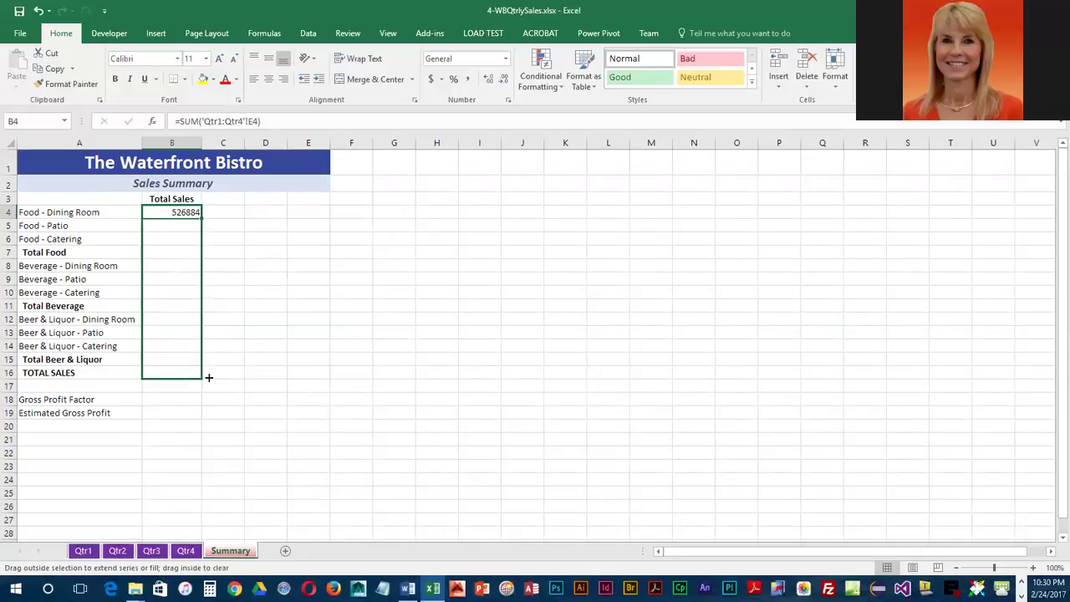
left_click_drag(209, 377, 209, 377)
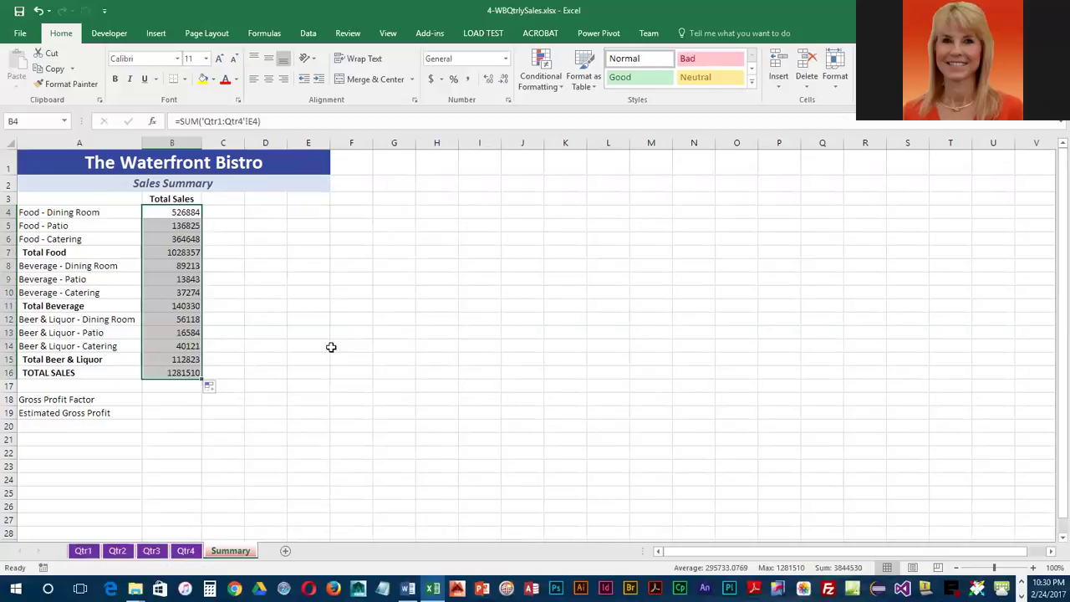
left_click(186, 373)
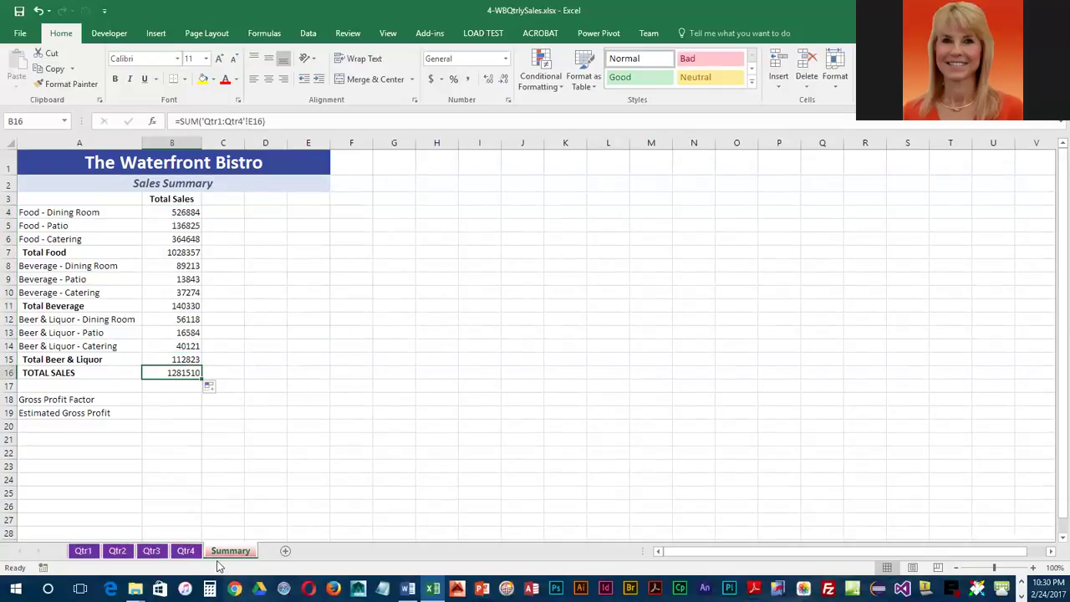
left_click(186, 551)
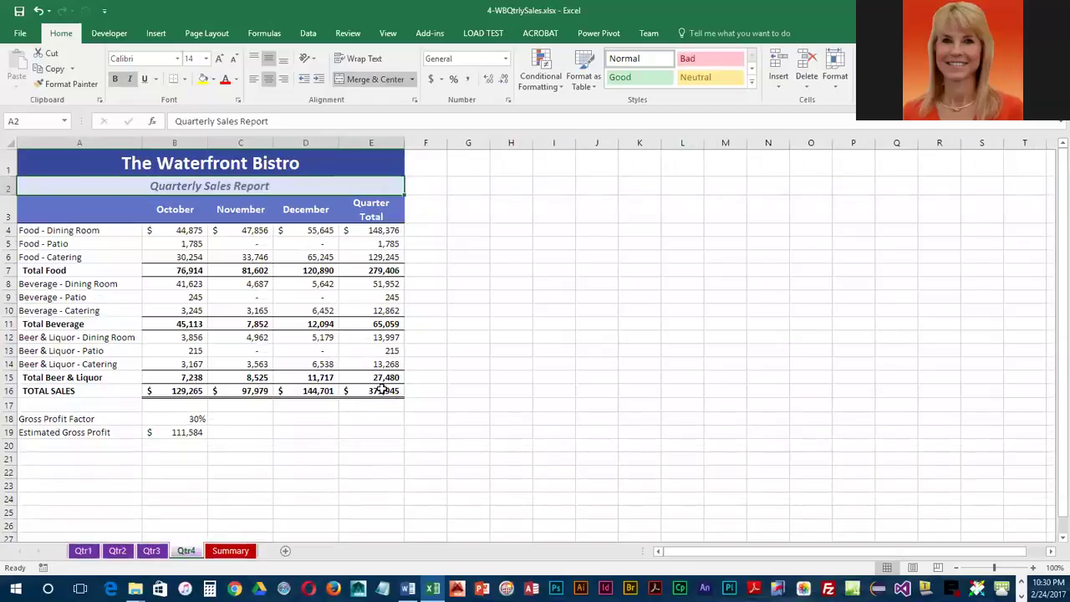
left_click(381, 390)
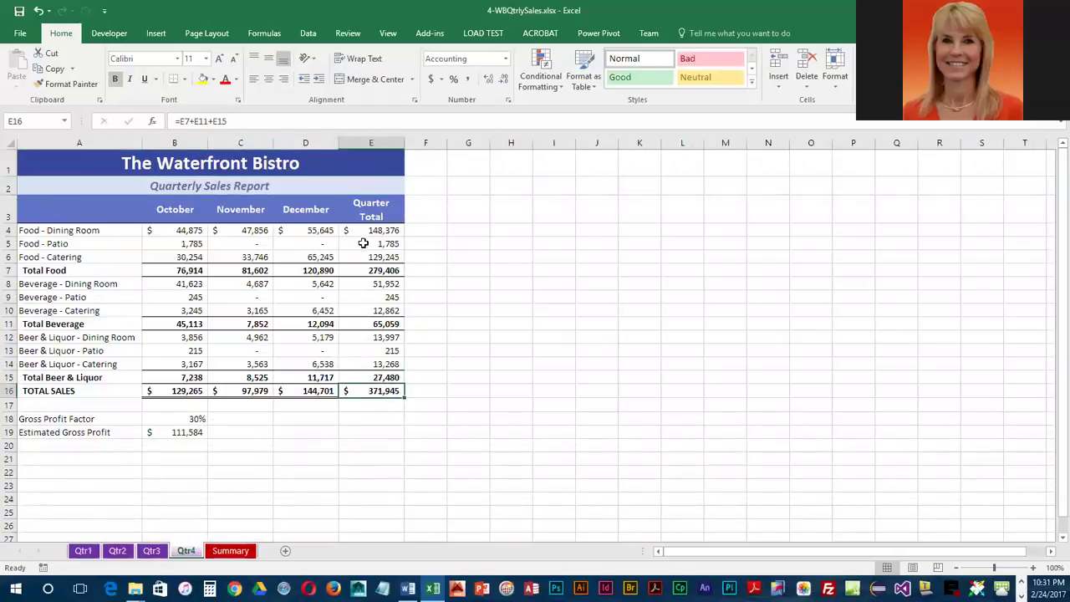
left_click(231, 550)
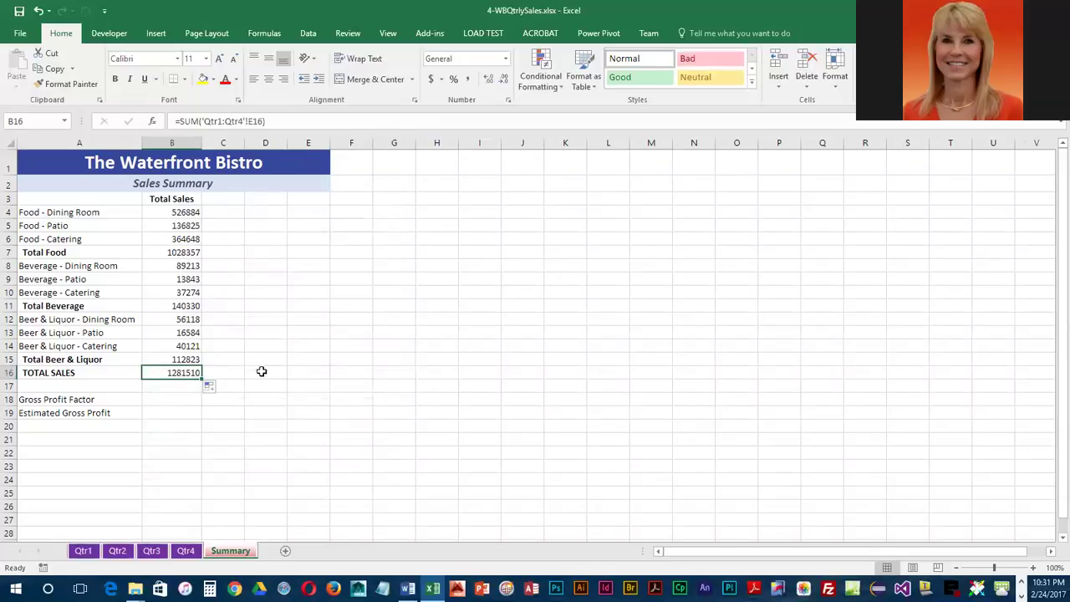
Format Summary cells B4 and B16 as Accounting with dollar signs and no decimals, and autofit the width of column B.
left_click(170, 212)
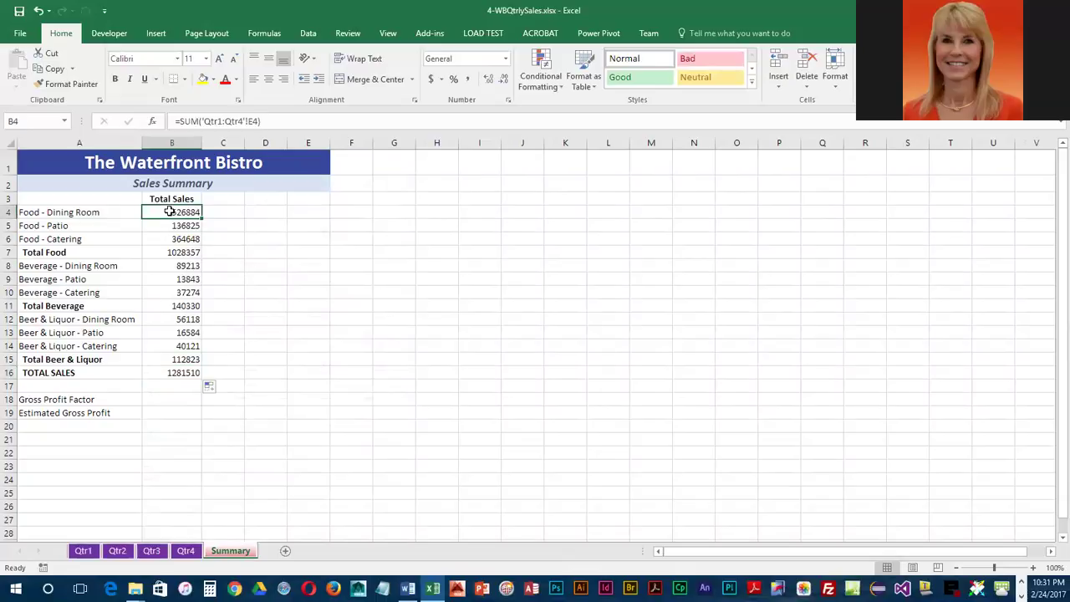
left_click(182, 375, "ctrl")
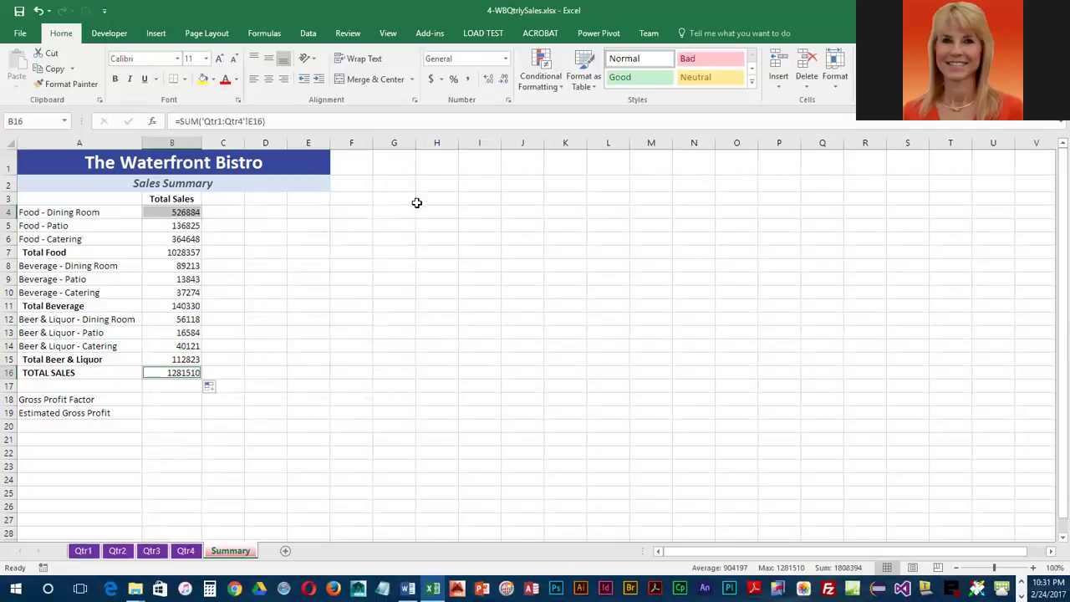
left_click(431, 81)
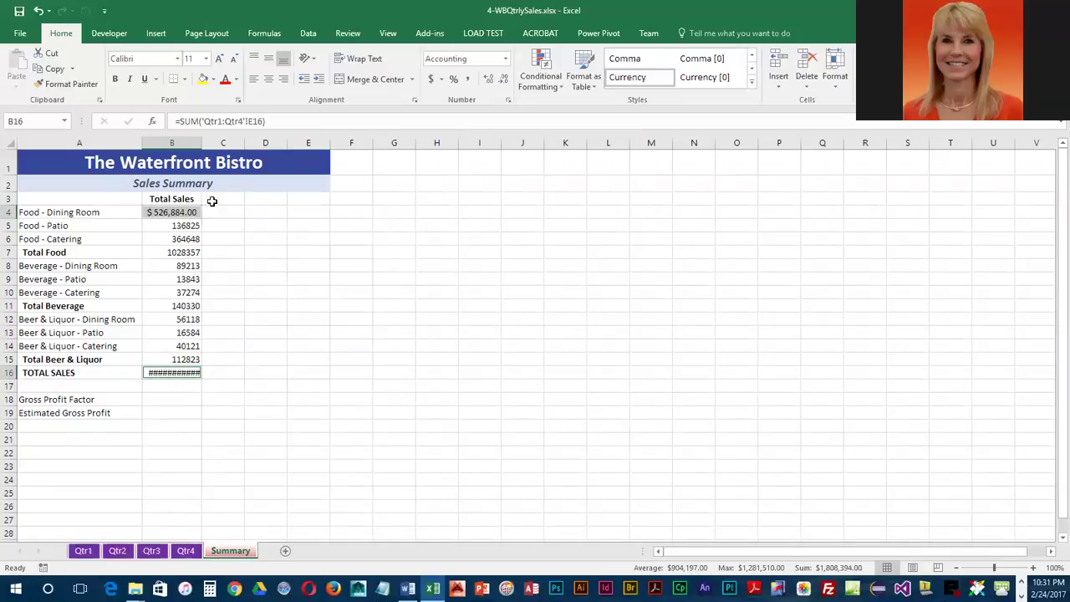
double_click(201, 142)
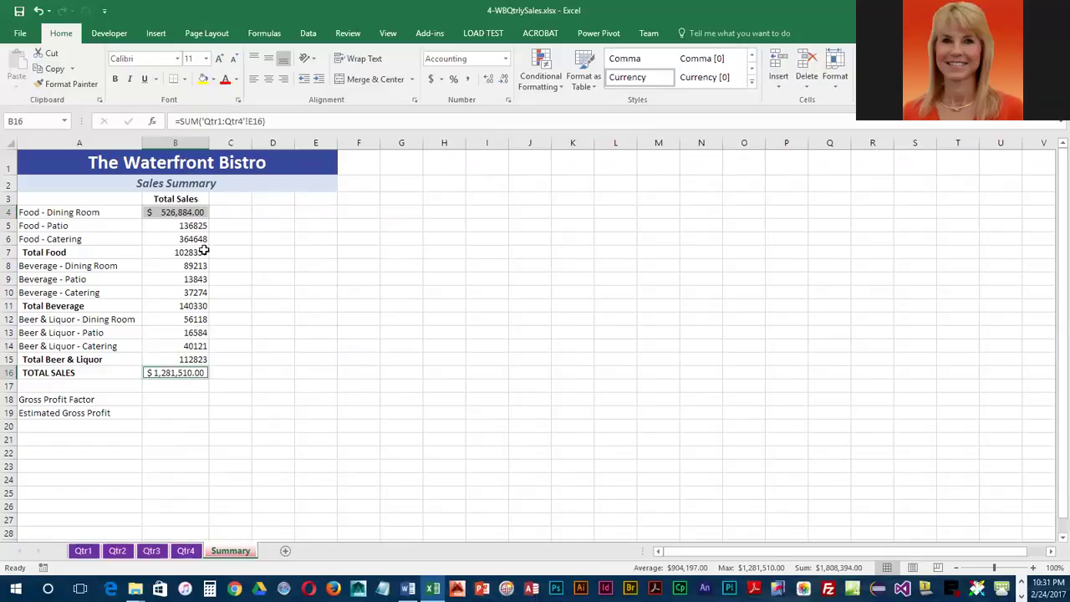
left_click(504, 81)
left_click(504, 81)
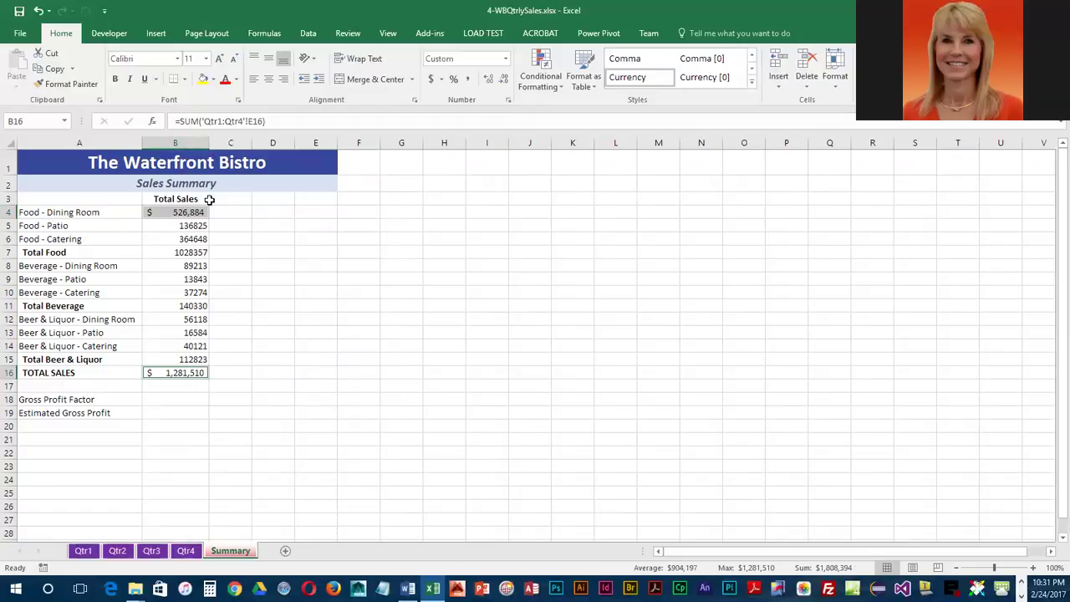
Apply the comma style with no decimals to Summary cells B5:B15 and save the workbook.
left_click_drag(166, 223, 196, 359)
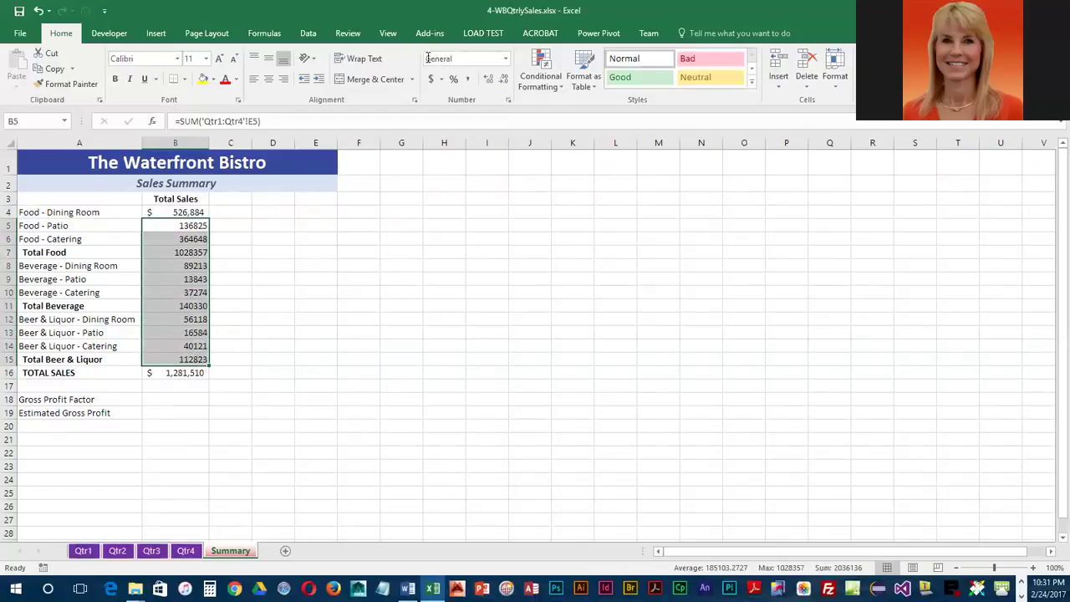
left_click(467, 78)
left_click(503, 79)
left_click(504, 79)
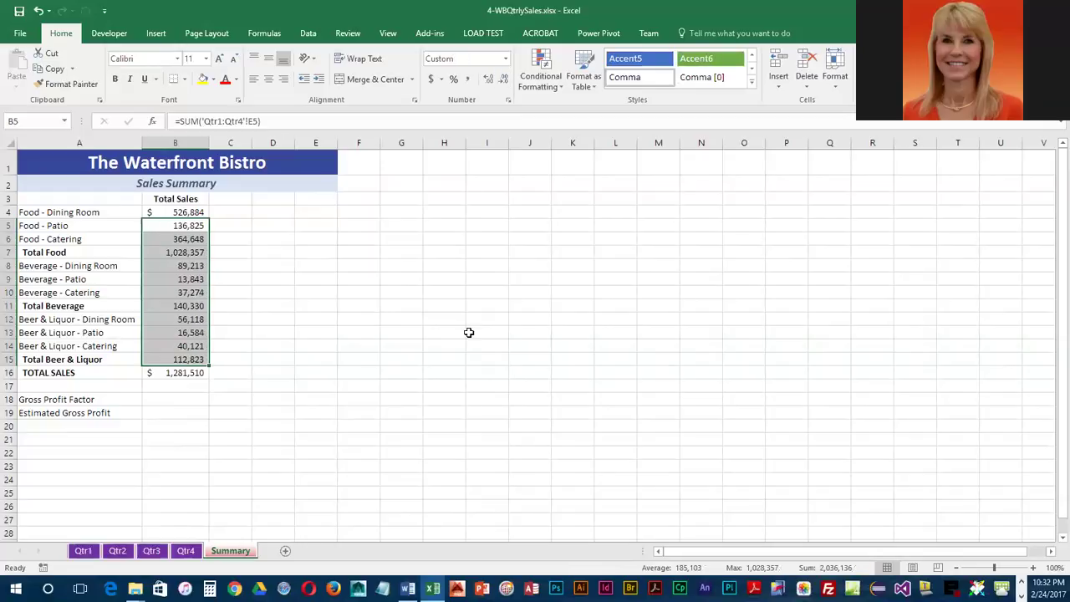
left_click(375, 368)
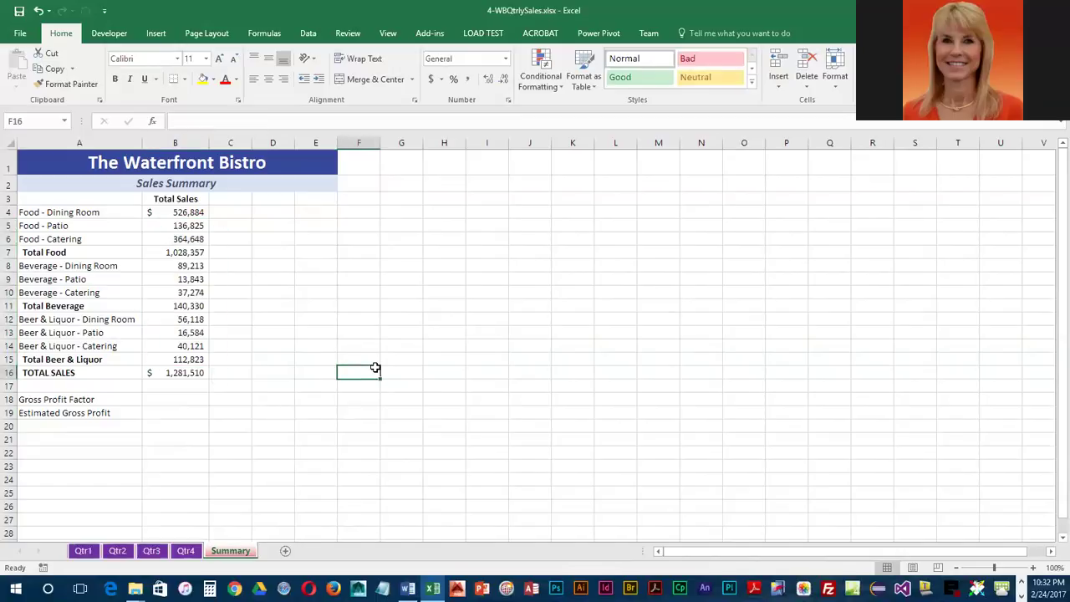
left_click(19, 10)
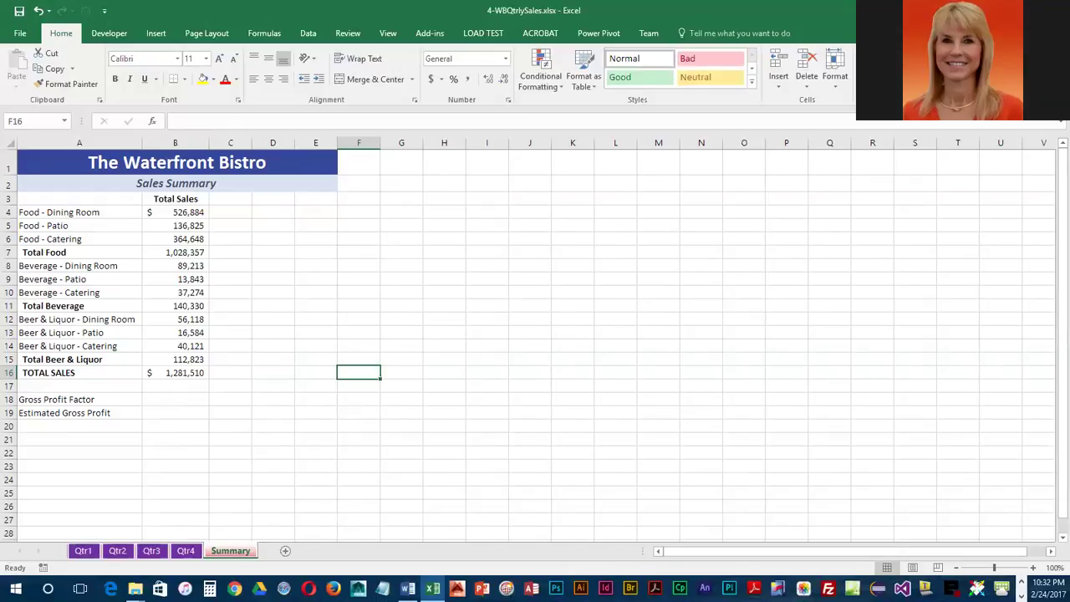